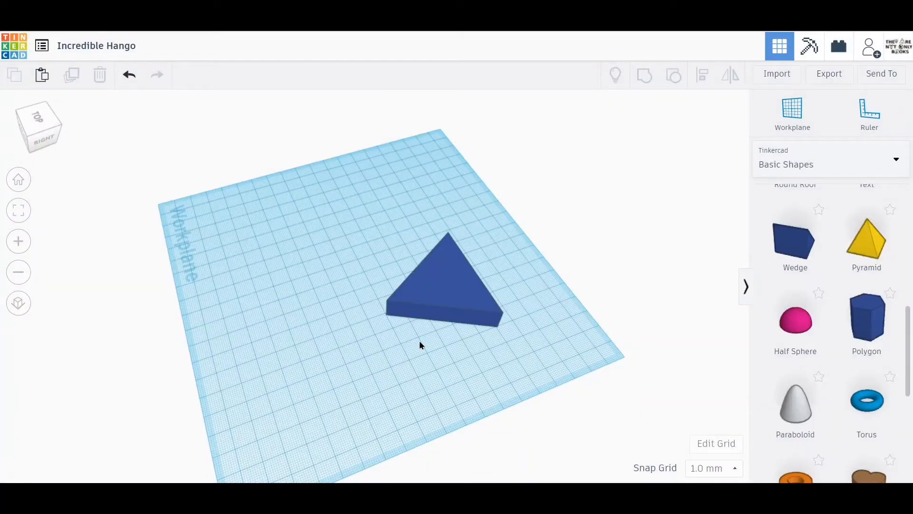
Step: Copy and paste the blue triangle, then scale the duplicate down proportionally so it is slightly smaller than the original
{"action": "right_click_drag", "start_coordinate": [421, 346], "coordinate": [147, 383]}
{"action": "middle_click_drag", "start_coordinate": [202, 356], "coordinate": [251, 334]}
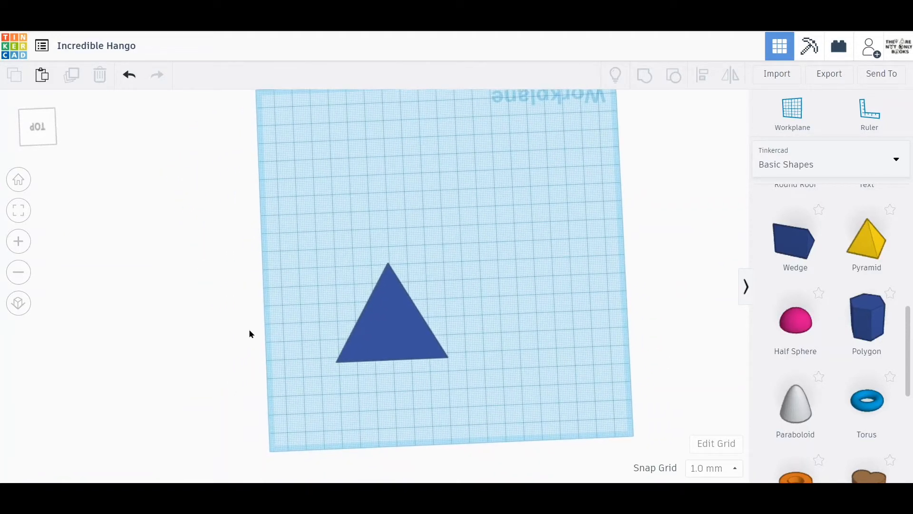
{"action": "left_click", "coordinate": [386, 327]}
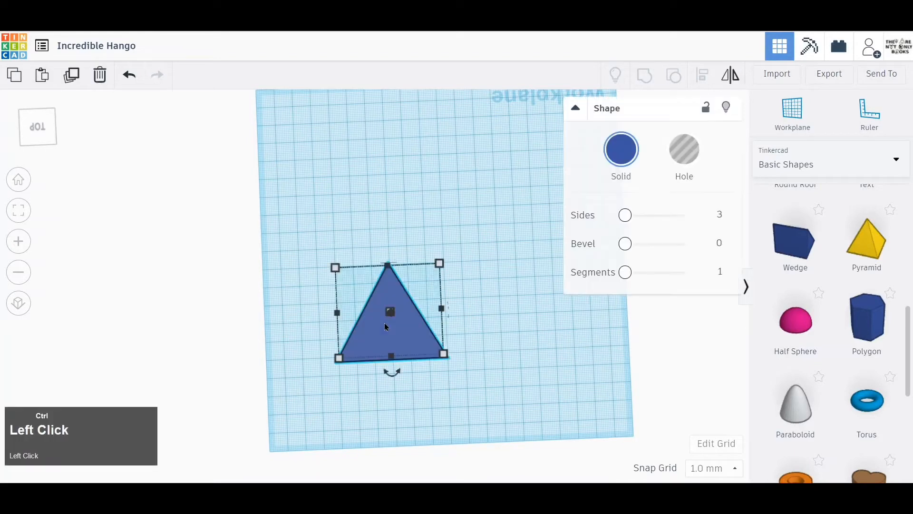
{"action": "key", "text": "ctrl+c"}
{"action": "left_click", "coordinate": [386, 326]}
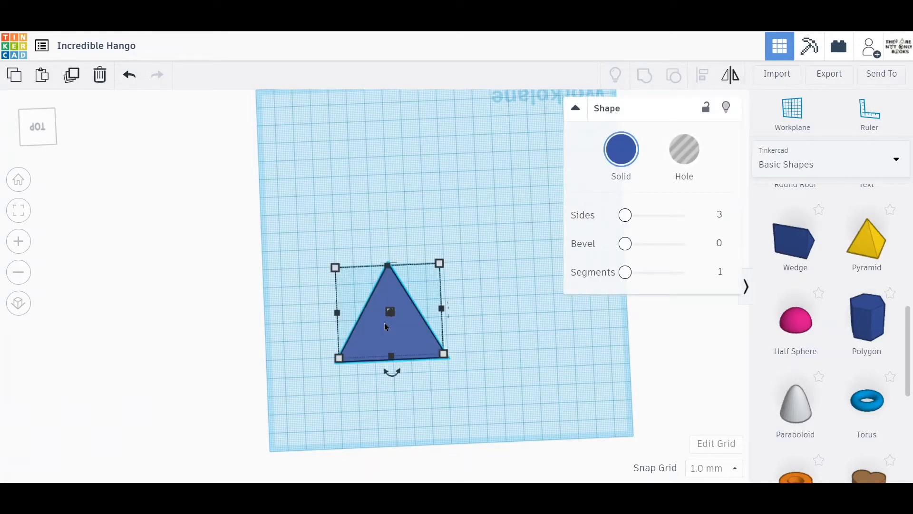
{"action": "key", "text": "ctrl+v"}
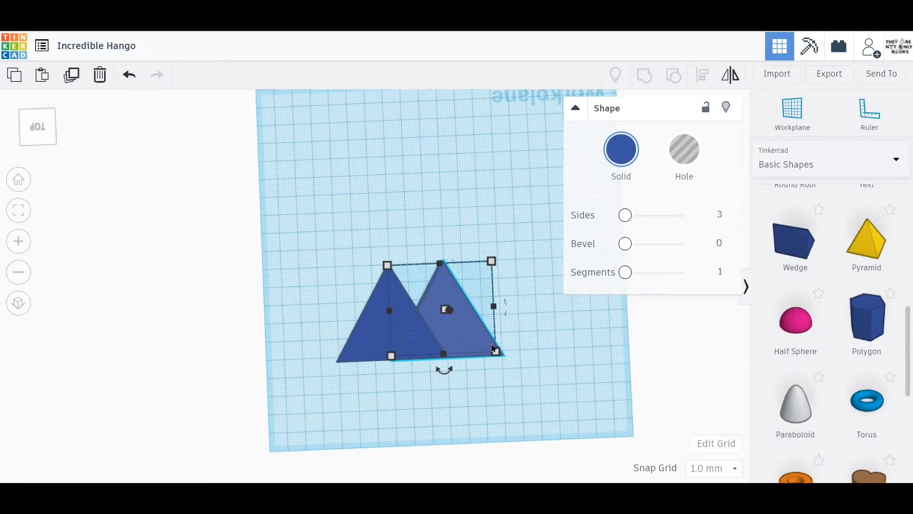
{"action": "mouse_move", "coordinate": [494, 350]}
{"action": "left_mouse_down", "text": "shift"}
{"action": "mouse_move", "coordinate": [469, 326]}
{"action": "mouse_move", "coordinate": [482, 339]}
{"action": "left_mouse_up", "text": "shift"}
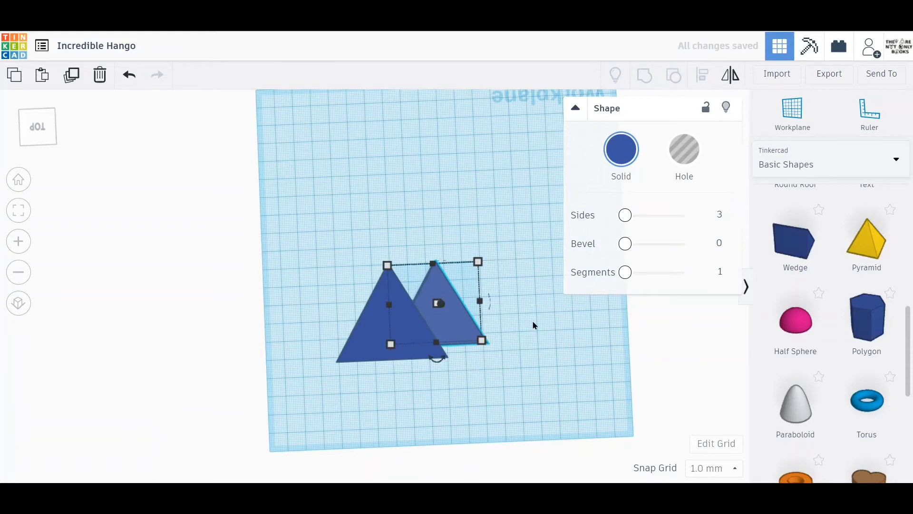
Step: Make the smaller triangle taller and place it over the original triangle as a hole
{"action": "right_click_drag", "start_coordinate": [533, 325], "coordinate": [343, 258]}
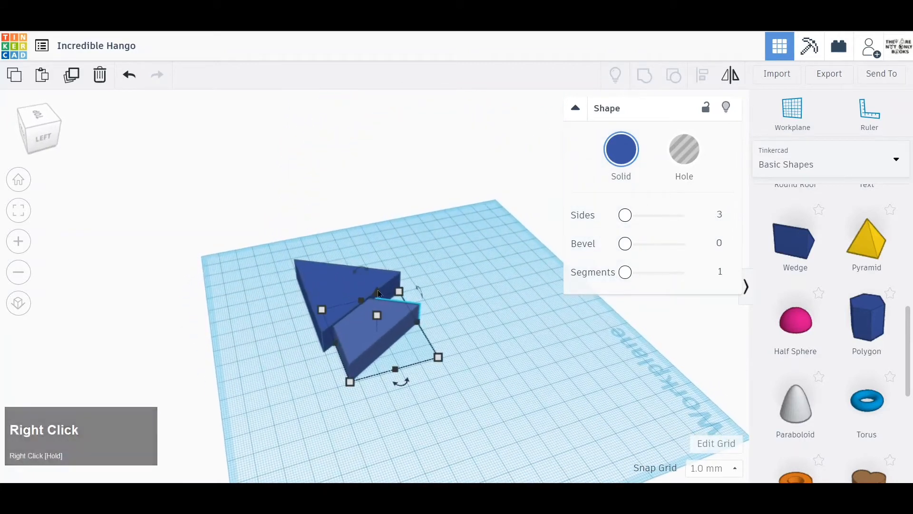
{"action": "left_click_drag", "start_coordinate": [382, 316], "coordinate": [373, 278]}
{"action": "key", "text": "ctrl+z"}
{"action": "right_click_drag", "start_coordinate": [446, 342], "coordinate": [604, 448]}
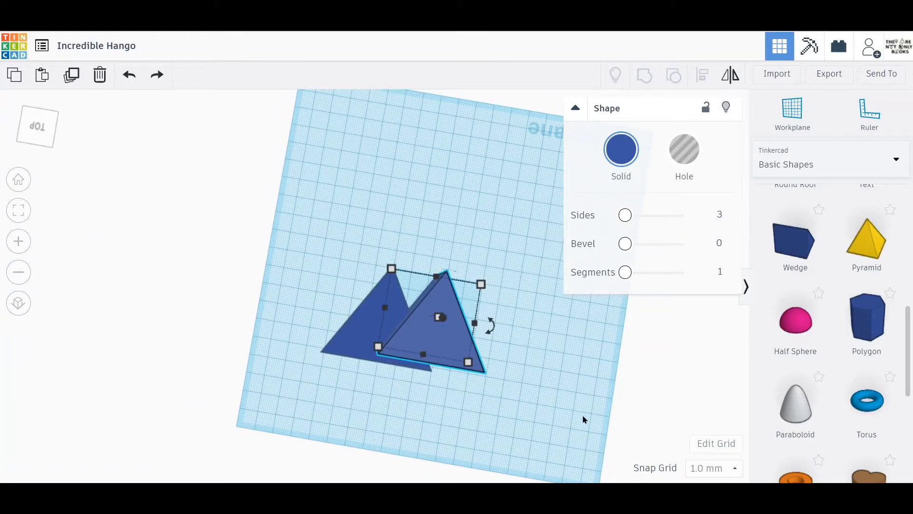
{"action": "left_click_drag", "start_coordinate": [447, 335], "coordinate": [391, 338]}
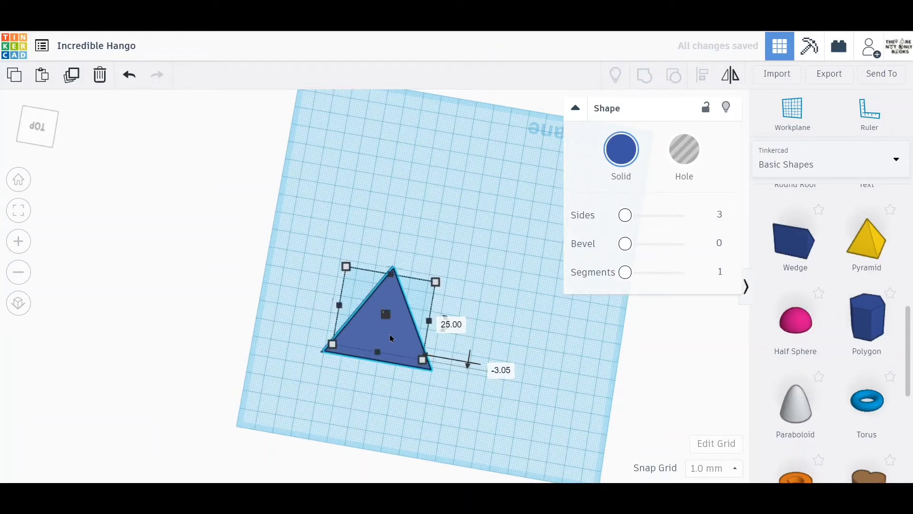
{"action": "left_click", "coordinate": [684, 145]}
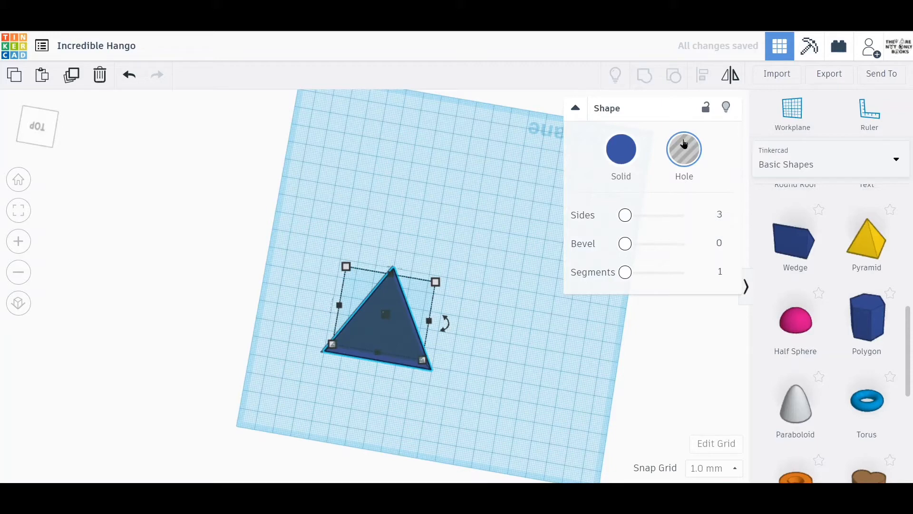
Step: Try to group the triangular hole with the solid triangle, and undo the grouping
{"action": "scroll", "coordinate": [401, 321], "scroll_direction": "up", "scroll_amount": 6}
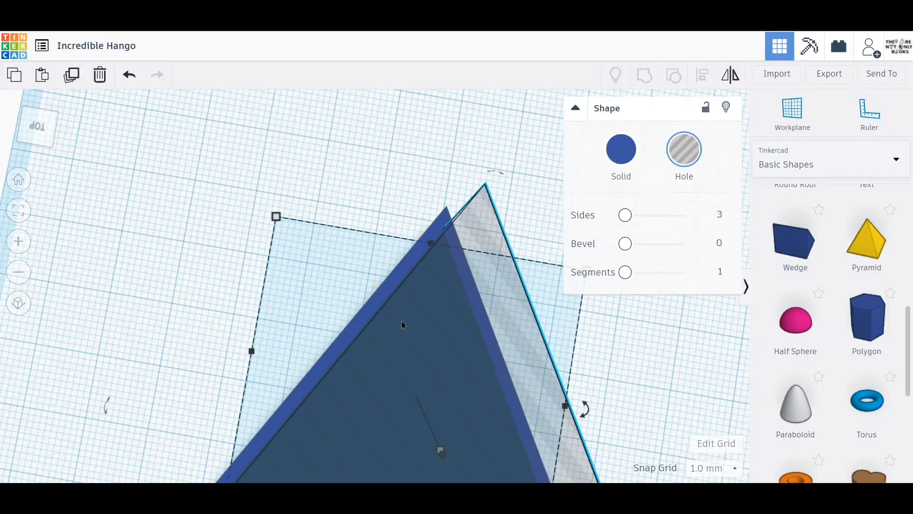
{"action": "left_click", "coordinate": [401, 324]}
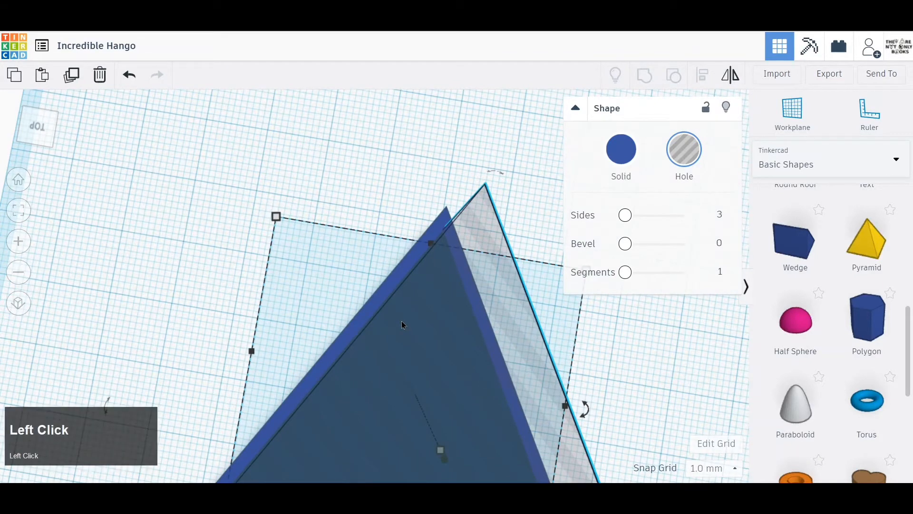
{"action": "left_click", "coordinate": [361, 310], "text": "shift"}
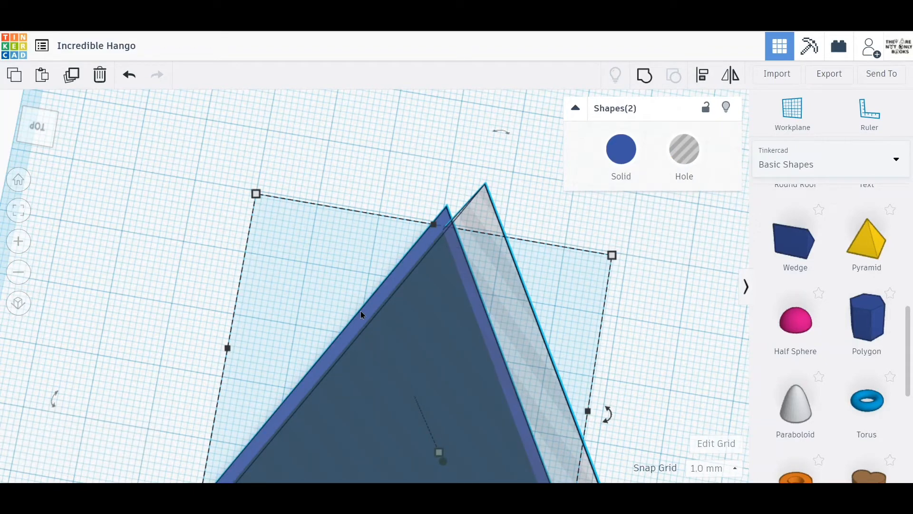
{"action": "left_click", "coordinate": [644, 75]}
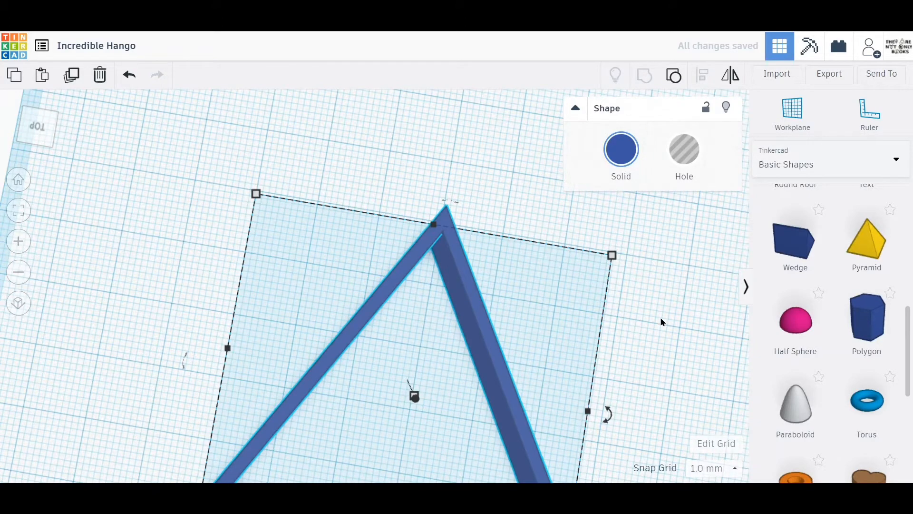
{"action": "scroll", "coordinate": [661, 322], "scroll_direction": "down", "scroll_amount": 5}
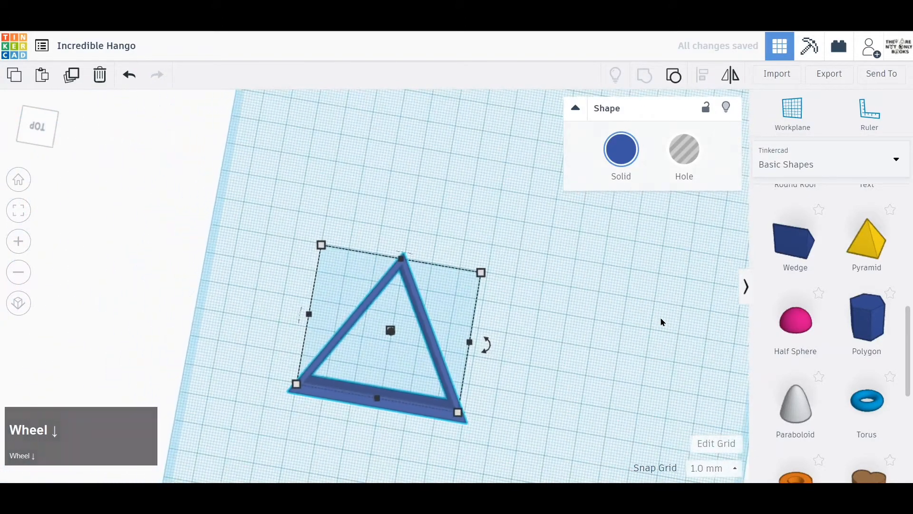
{"action": "left_click_drag", "start_coordinate": [528, 373], "coordinate": [555, 376]}
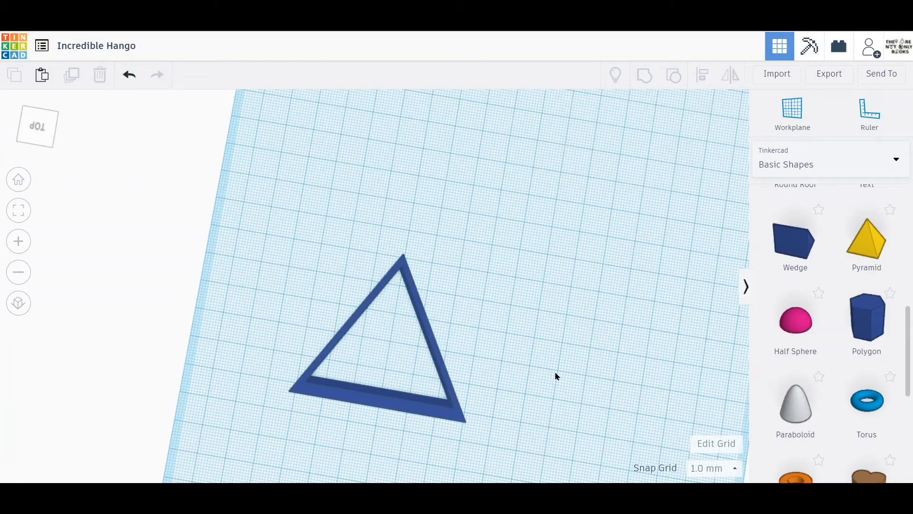
{"action": "key", "text": "ctrl+z"}
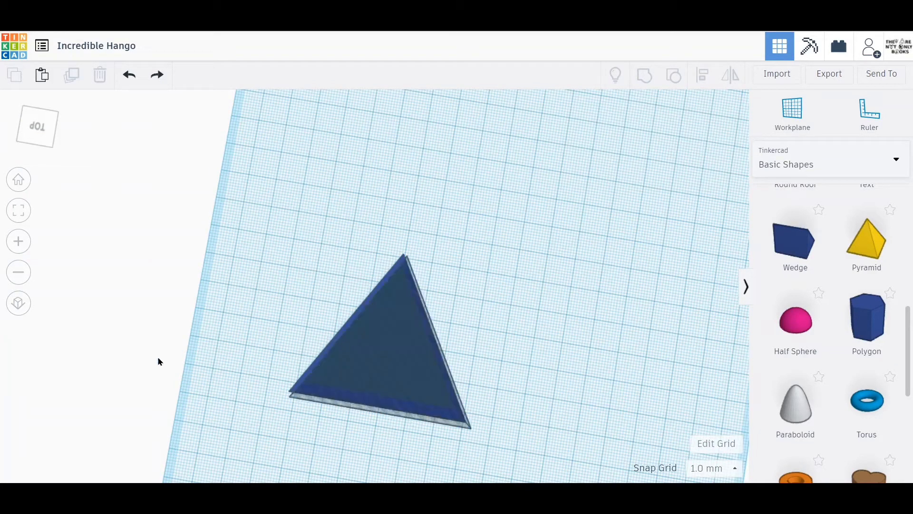
Step: In an orthographic top view, centre the triangular hole within the solid triangle and group them into a hollow frame
{"action": "left_click", "coordinate": [18, 303]}
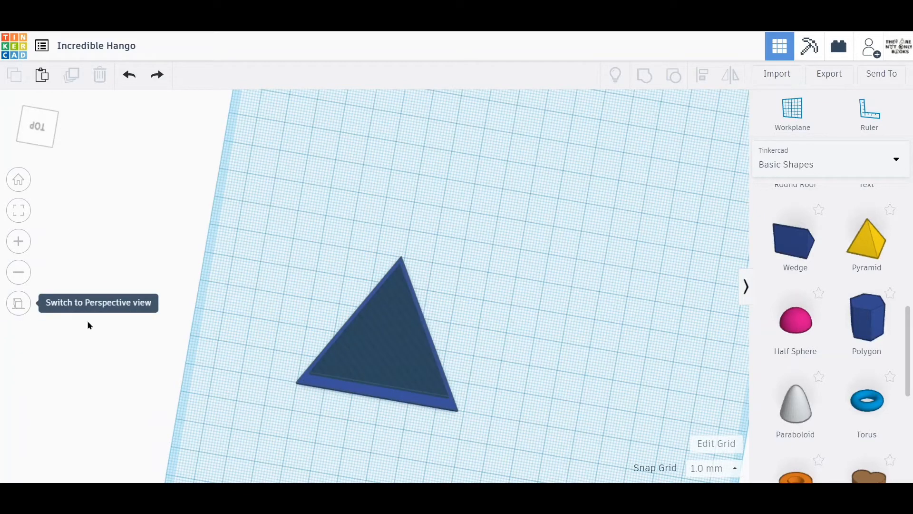
{"action": "left_click_drag", "start_coordinate": [532, 304], "coordinate": [533, 323]}
{"action": "left_click", "coordinate": [380, 346]}
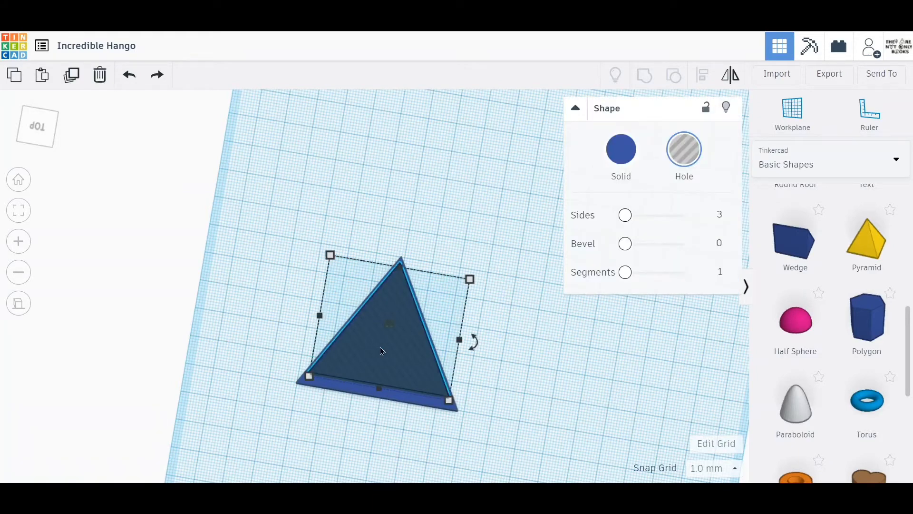
{"action": "left_click", "coordinate": [36, 123]}
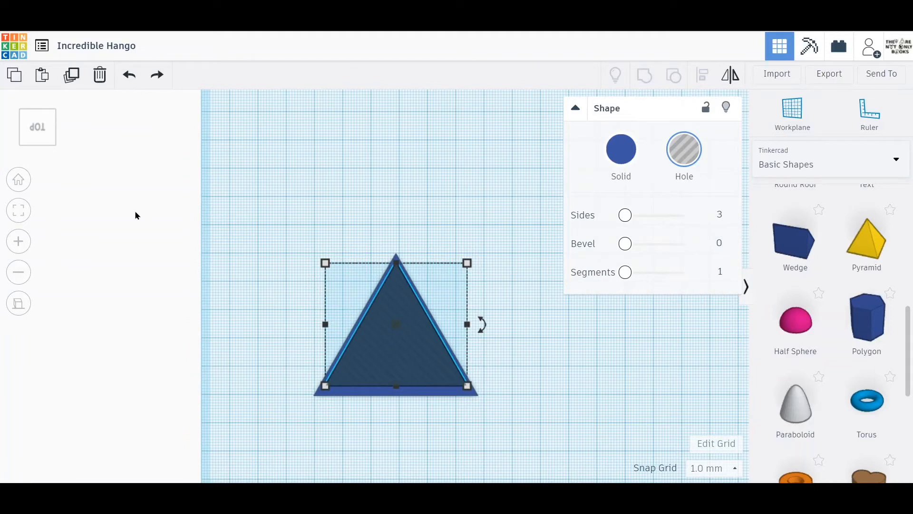
{"action": "left_click", "coordinate": [402, 348]}
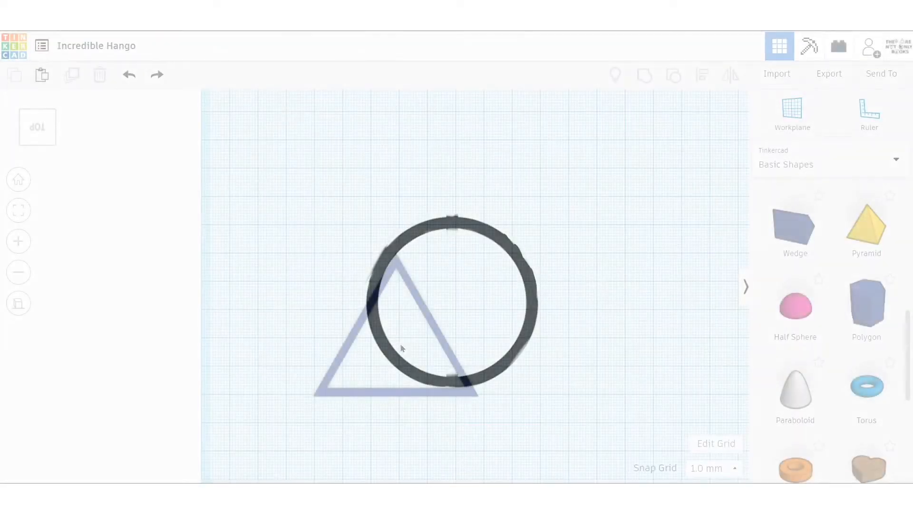
{"action": "left_click", "coordinate": [591, 365]}
Step: Place a cylinder inside the triangular frame and scale it evenly to about 27 mm in diameter
{"action": "scroll", "coordinate": [787, 364], "scroll_direction": "up", "scroll_amount": 6}
{"action": "left_click_drag", "start_coordinate": [877, 298], "coordinate": [397, 352]}
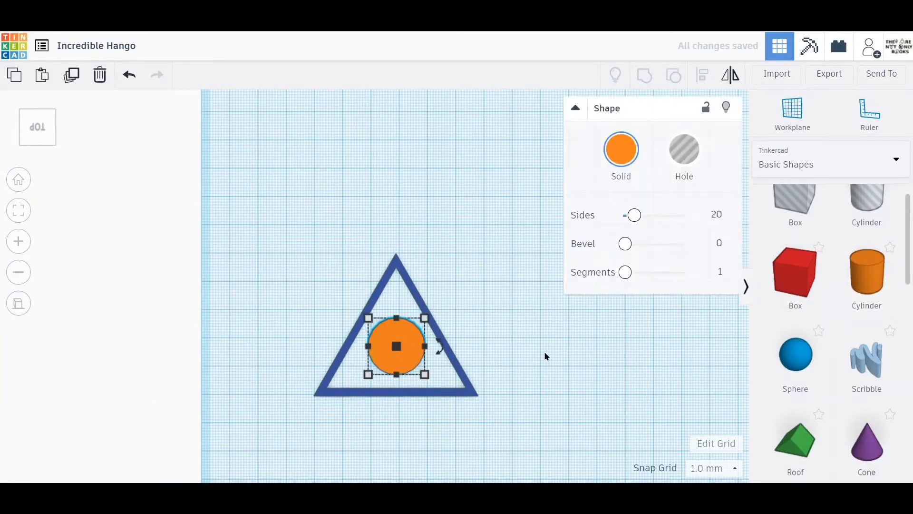
{"action": "left_click", "coordinate": [518, 352]}
{"action": "right_click_drag", "start_coordinate": [509, 336], "coordinate": [366, 323]}
{"action": "left_click", "coordinate": [355, 326]}
{"action": "left_click_drag", "start_coordinate": [330, 377], "coordinate": [326, 401], "text": "shift"}
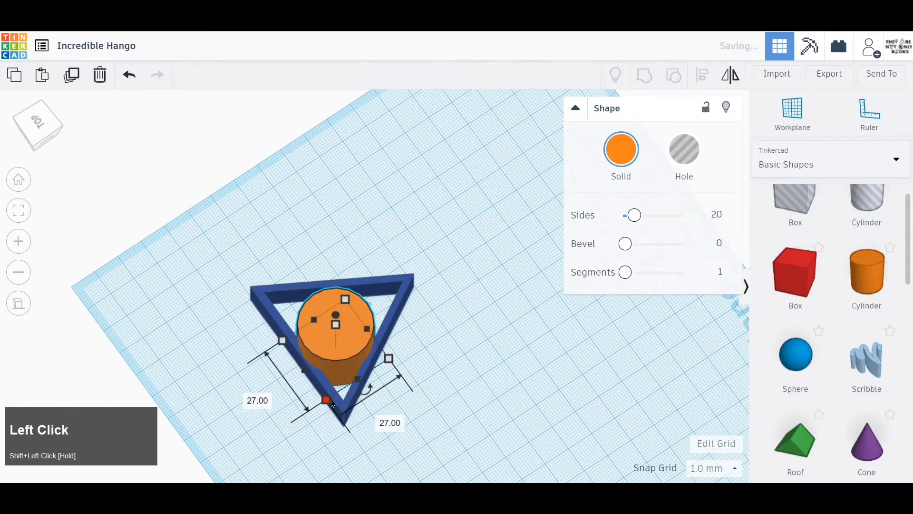
Step: Enlarge the cylinder a little more and nudge it into place so it meets the triangle's three sides
{"action": "right_click_drag", "start_coordinate": [485, 379], "coordinate": [604, 442]}
{"action": "key", "text": "Up"}
{"action": "left_click_drag", "start_coordinate": [423, 399], "coordinate": [421, 411], "text": "shift"}
{"action": "key", "text": "Left"}
{"action": "key", "text": "Left"}
{"action": "key", "text": "Up"}
{"action": "key", "text": "Up"}
{"action": "left_click", "coordinate": [589, 389]}
{"action": "right_click_drag", "start_coordinate": [506, 354], "coordinate": [523, 475]}
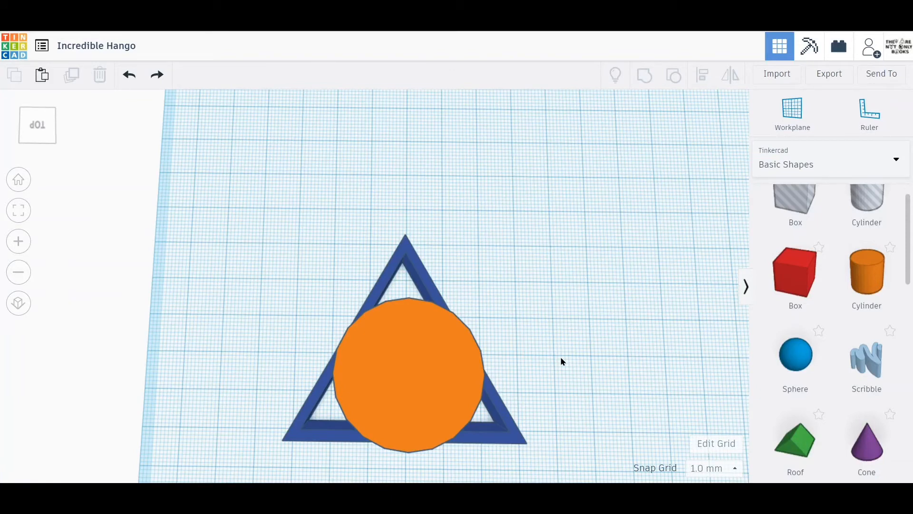
Step: Place a second cylinder beside the triangle and scale it evenly to about 28 mm in diameter
{"action": "left_click", "coordinate": [877, 273]}
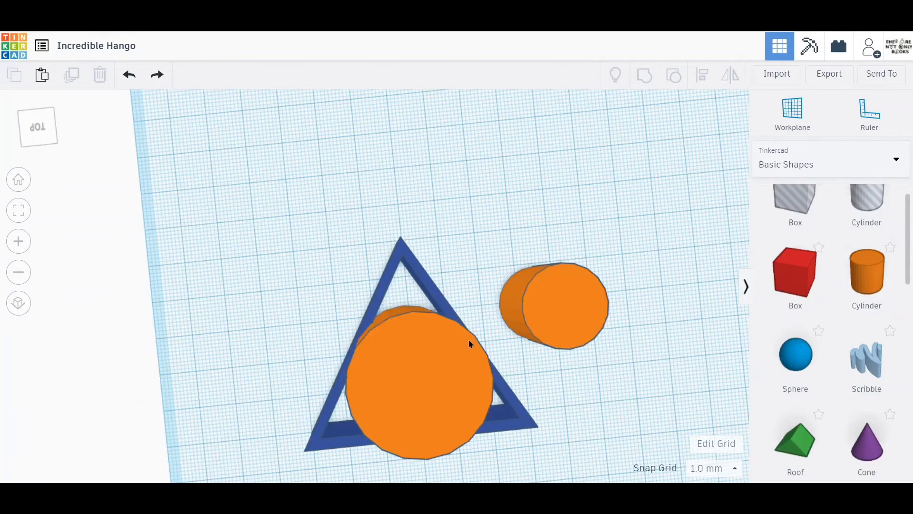
{"action": "left_click", "coordinate": [572, 318]}
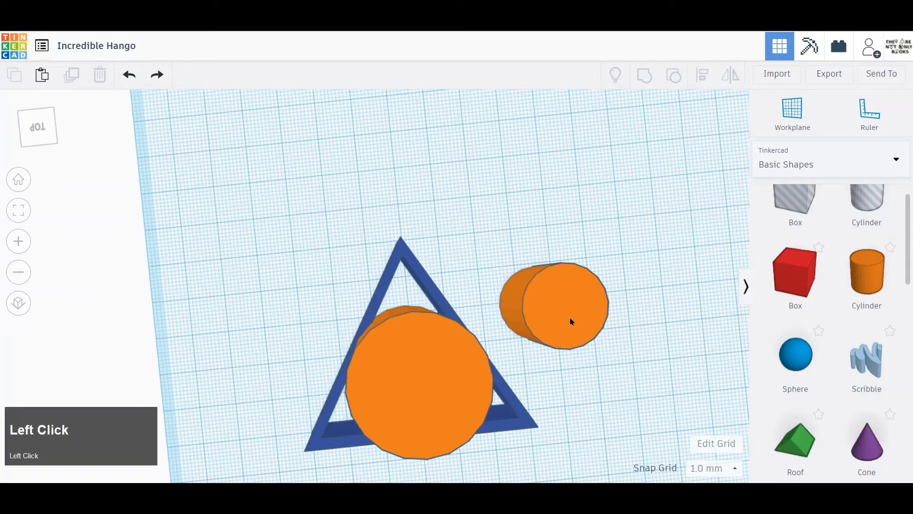
{"action": "left_click_drag", "start_coordinate": [577, 342], "coordinate": [607, 362], "text": "shift"}
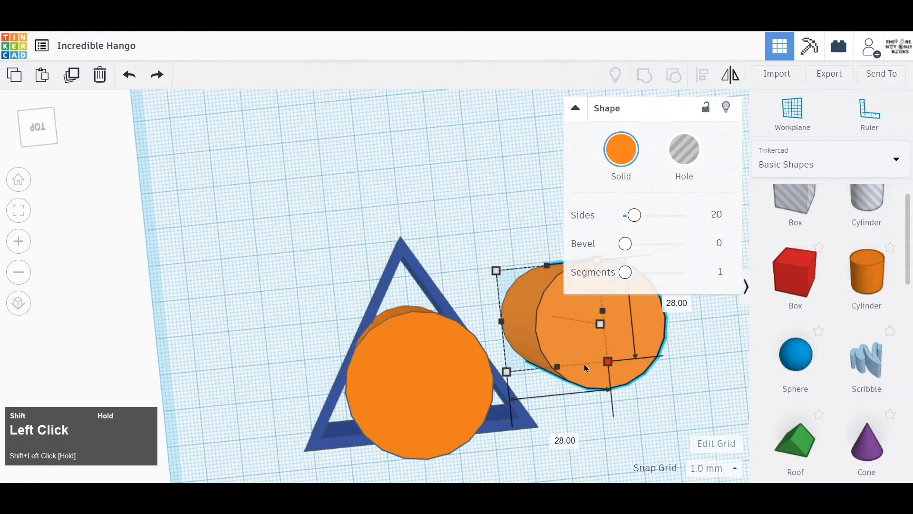
Step: Make the second cylinder taller than the first and move it over the cylinder inside the triangle
{"action": "right_click_drag", "start_coordinate": [696, 366], "coordinate": [414, 261]}
{"action": "left_click_drag", "start_coordinate": [241, 205], "coordinate": [240, 80]}
{"action": "right_click_drag", "start_coordinate": [472, 328], "coordinate": [660, 398]}
{"action": "left_click_drag", "start_coordinate": [660, 398], "coordinate": [429, 458]}
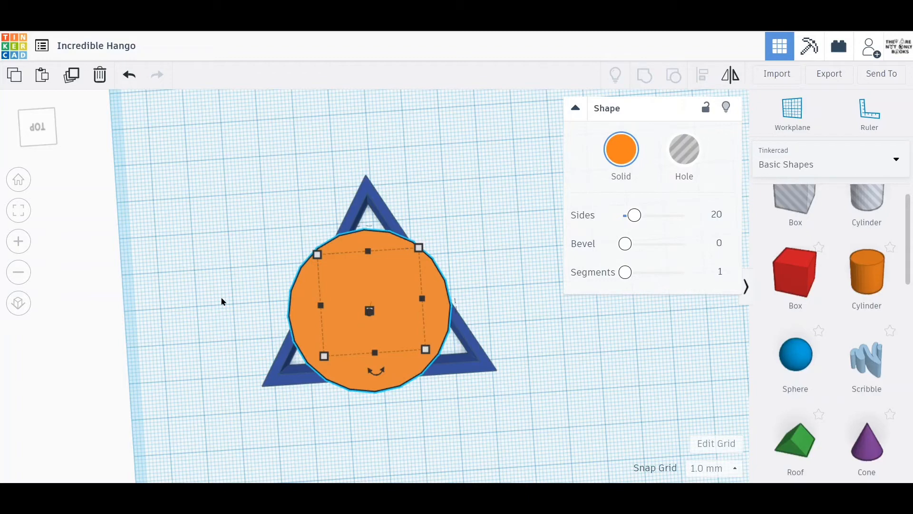
Step: In orthographic view, set the snap grid to 0.5 mm and centre the smaller cylinder over the larger one
{"action": "right_click_drag", "start_coordinate": [475, 293], "coordinate": [457, 345]}
{"action": "left_click", "coordinate": [18, 303]}
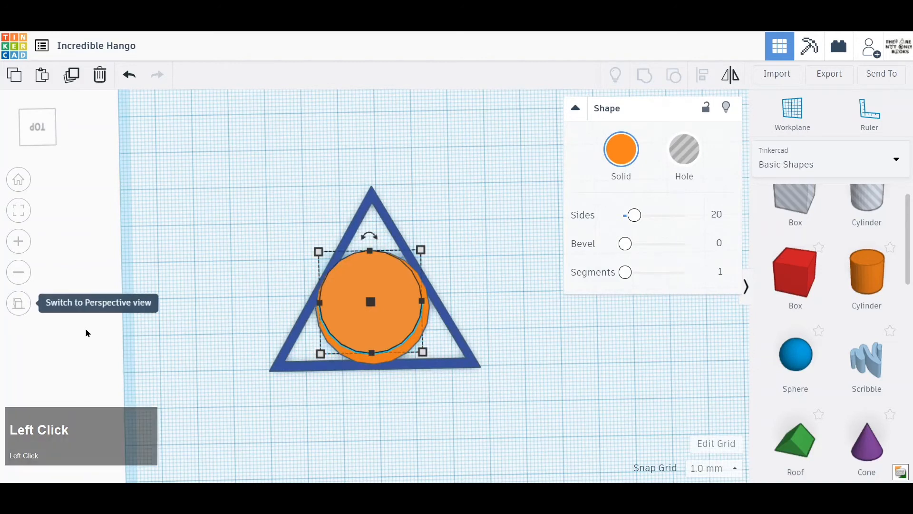
{"action": "right_click_drag", "start_coordinate": [175, 298], "coordinate": [192, 338]}
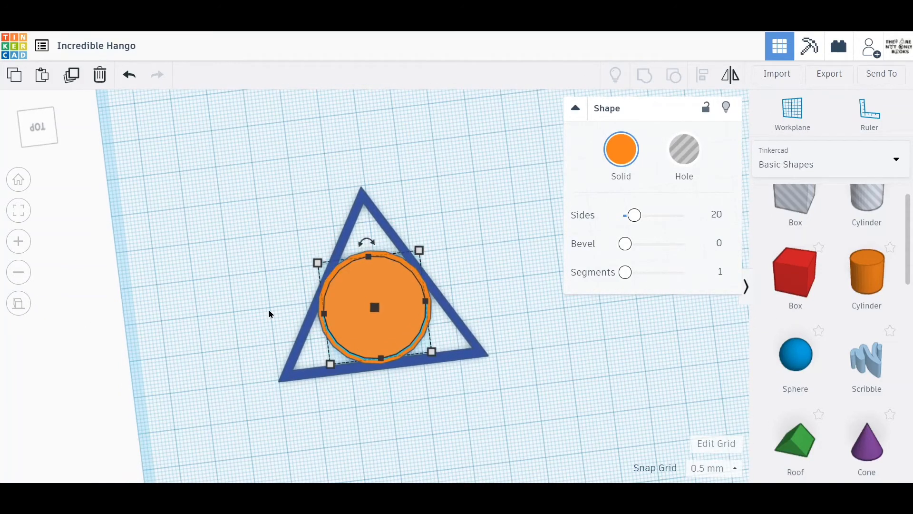
{"action": "key", "text": "Up"}
{"action": "key", "text": "Down"}
Step: Turn the smaller cylinder into a hole and group it with the larger cylinder to form a thin ring
{"action": "left_click", "coordinate": [689, 163]}
{"action": "left_click", "coordinate": [413, 270], "text": "shift"}
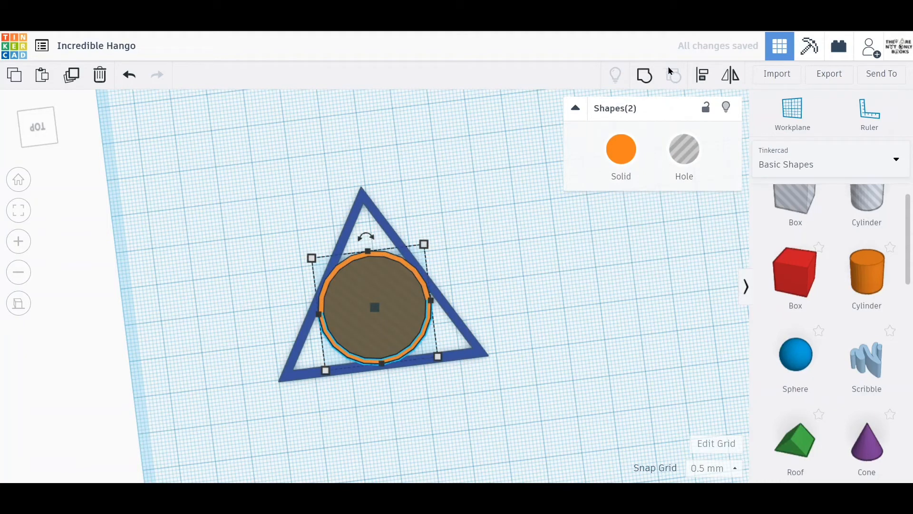
{"action": "left_click", "coordinate": [645, 77]}
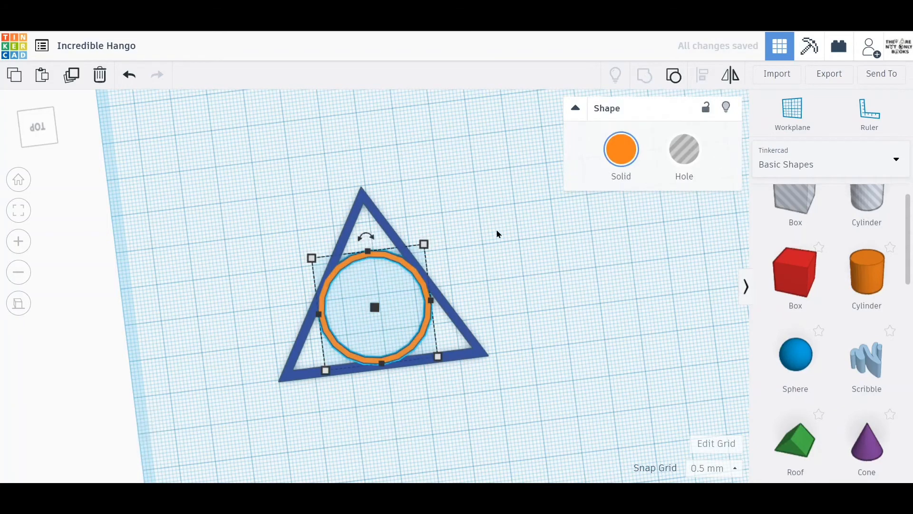
{"action": "left_click", "coordinate": [463, 287]}
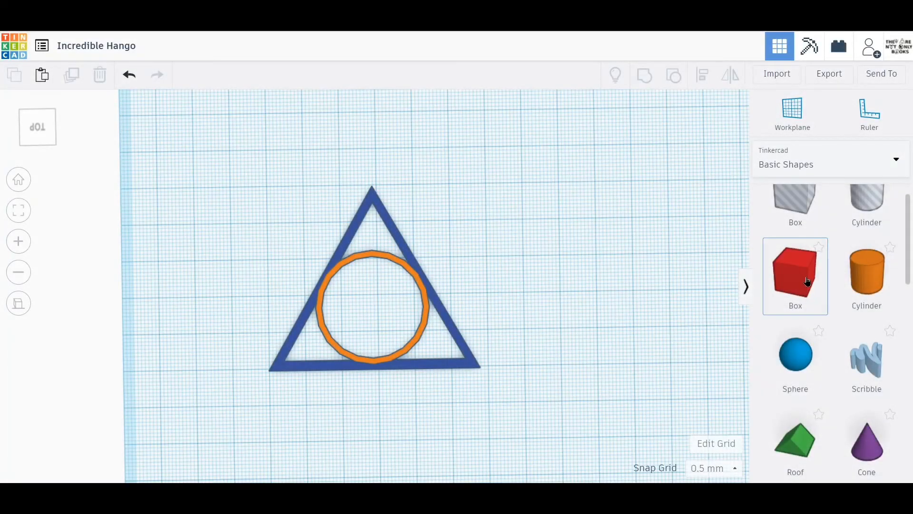
Step: Add a box and shape it into a narrow bar 44.5 mm long, running from the triangle's apex to the middle of its base
{"action": "left_click_drag", "start_coordinate": [795, 276], "coordinate": [547, 281]}
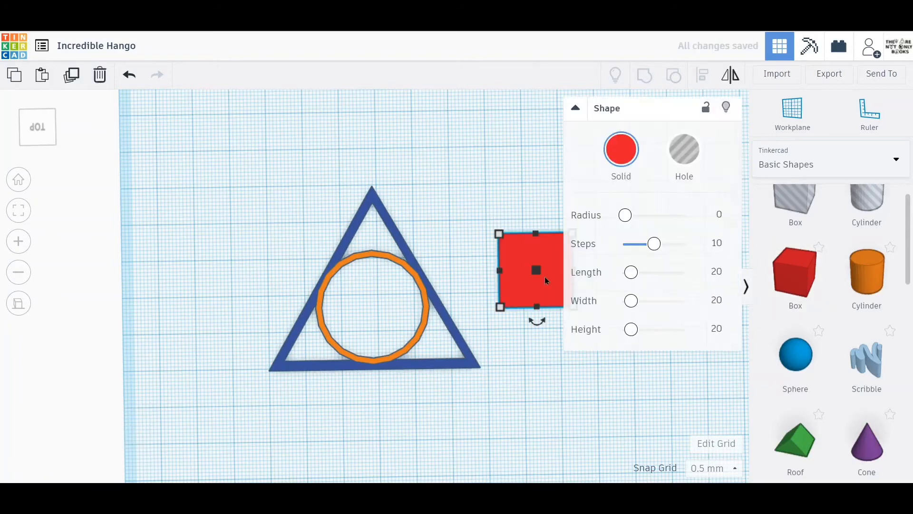
{"action": "left_click", "coordinate": [575, 119]}
{"action": "left_click_drag", "start_coordinate": [575, 278], "coordinate": [376, 372]}
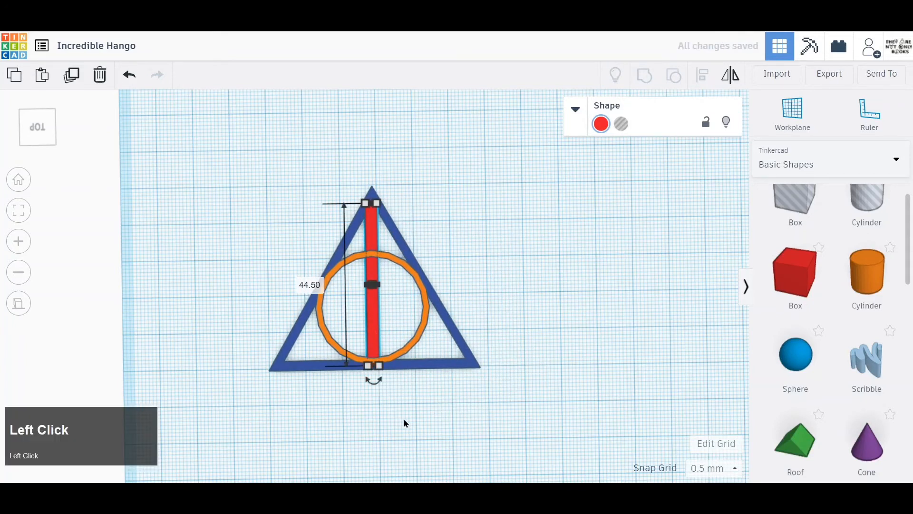
{"action": "right_click", "coordinate": [492, 316]}
{"action": "right_click_drag", "start_coordinate": [493, 316], "coordinate": [352, 244]}
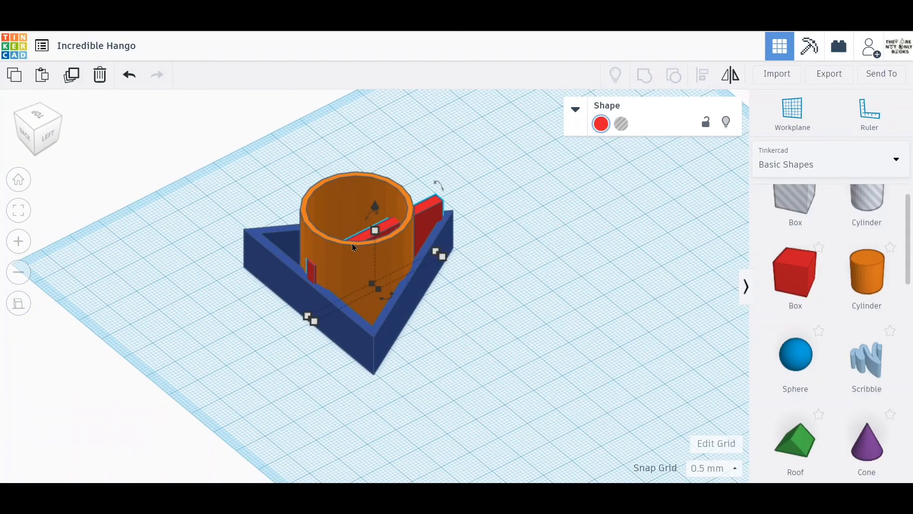
Step: Lower the ring and the central bar to about the height of the surrounding triangle
{"action": "left_click", "coordinate": [352, 269]}
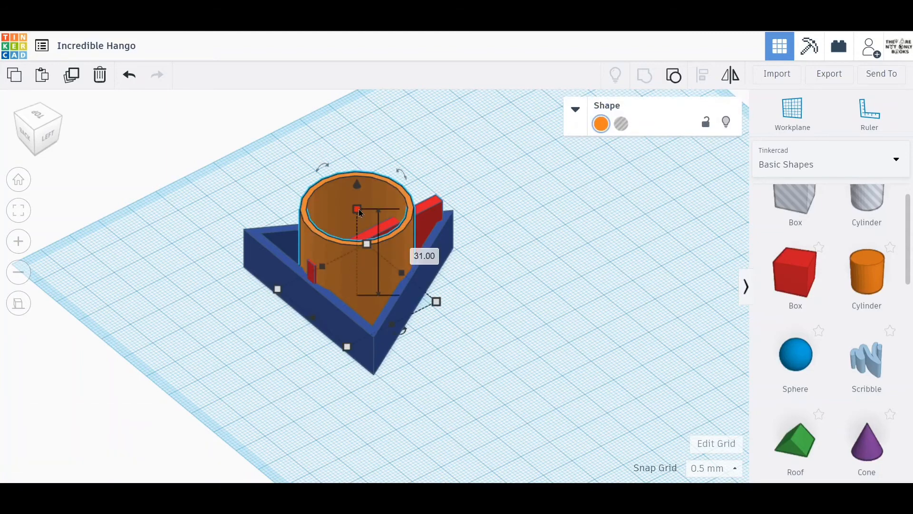
{"action": "left_click_drag", "start_coordinate": [356, 234], "coordinate": [360, 260]}
{"action": "left_click", "coordinate": [336, 257]}
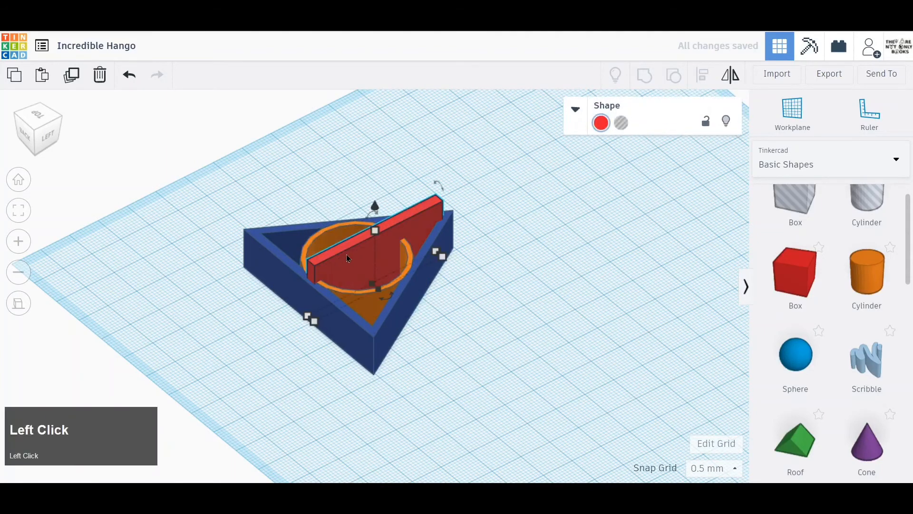
{"action": "left_click_drag", "start_coordinate": [375, 230], "coordinate": [376, 246]}
Step: Add a box centred below the triangle's base and stretch it lengthwise to 97.5 mm, extending away from the triangle
{"action": "right_click_drag", "start_coordinate": [501, 269], "coordinate": [646, 347]}
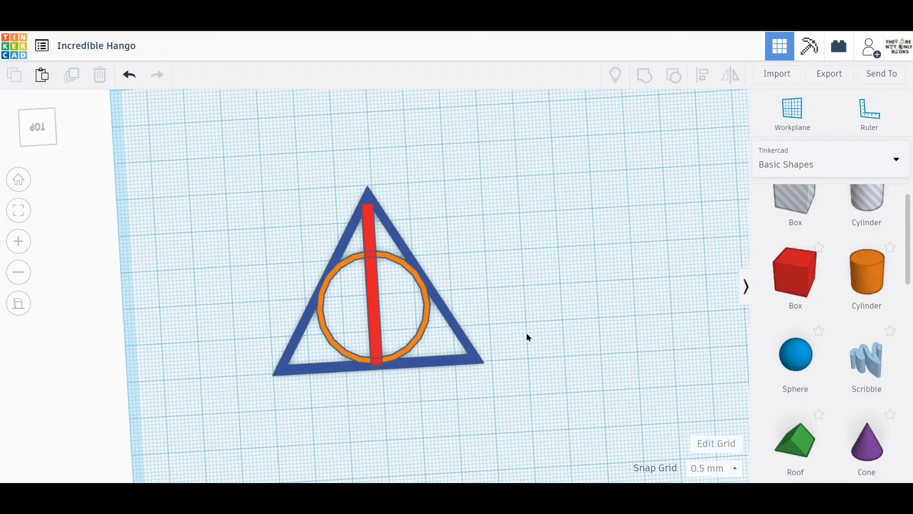
{"action": "scroll", "coordinate": [417, 330], "scroll_direction": "down", "scroll_amount": 3}
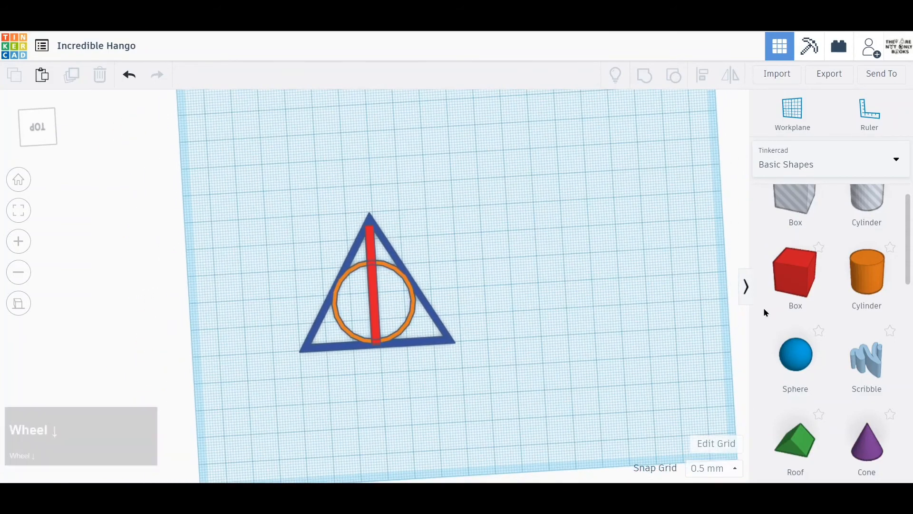
{"action": "left_click", "coordinate": [764, 275]}
{"action": "left_click_drag", "start_coordinate": [764, 275], "coordinate": [383, 481]}
{"action": "scroll", "coordinate": [458, 395], "scroll_direction": "down", "scroll_amount": 4}
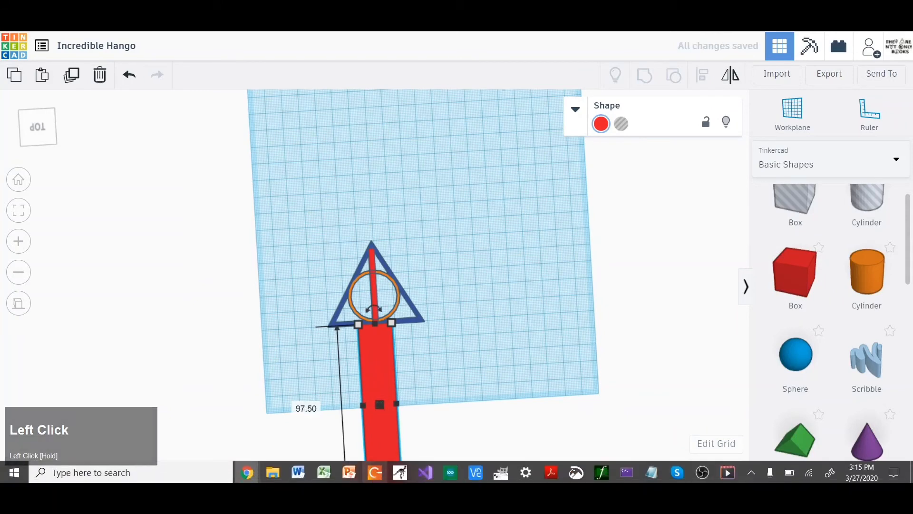
{"action": "mouse_move", "coordinate": [374, 472]}
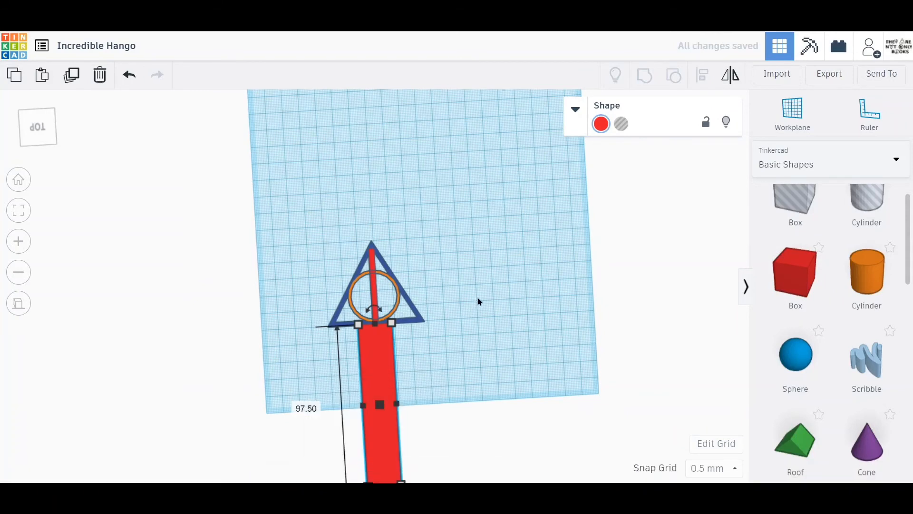
Step: Reduce the long box's height to roughly match the triangle's thickness and check the combined shape from several angles
{"action": "right_click_drag", "start_coordinate": [461, 332], "coordinate": [301, 312]}
{"action": "left_click_drag", "start_coordinate": [276, 316], "coordinate": [277, 327]}
{"action": "left_click", "coordinate": [460, 377]}
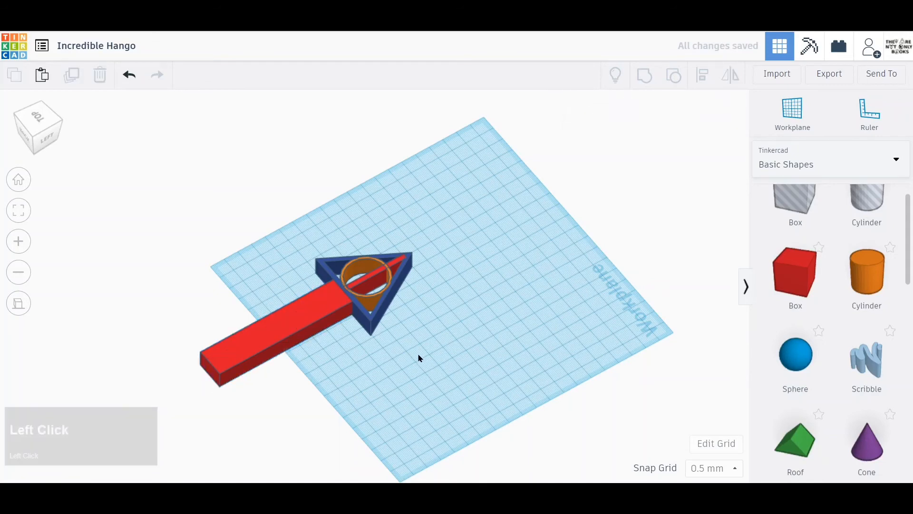
{"action": "right_click", "coordinate": [409, 353]}
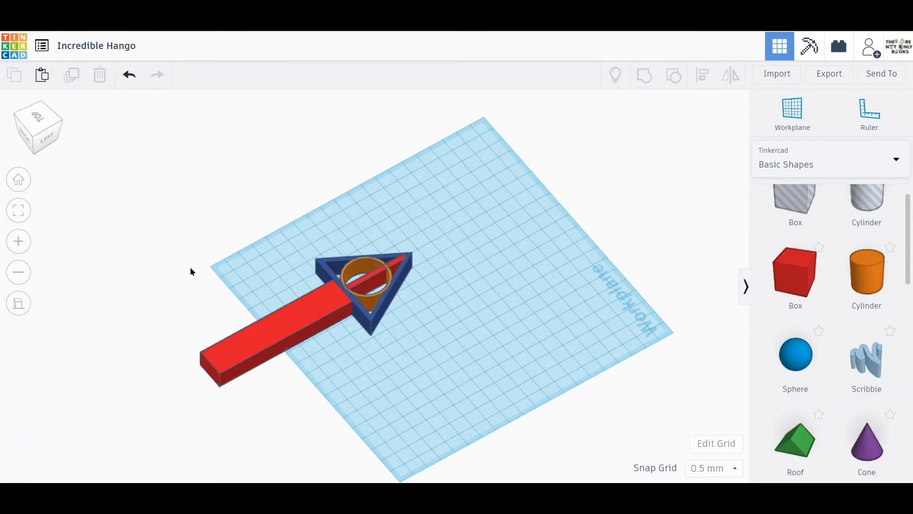
{"action": "right_click_drag", "start_coordinate": [189, 271], "coordinate": [309, 308]}
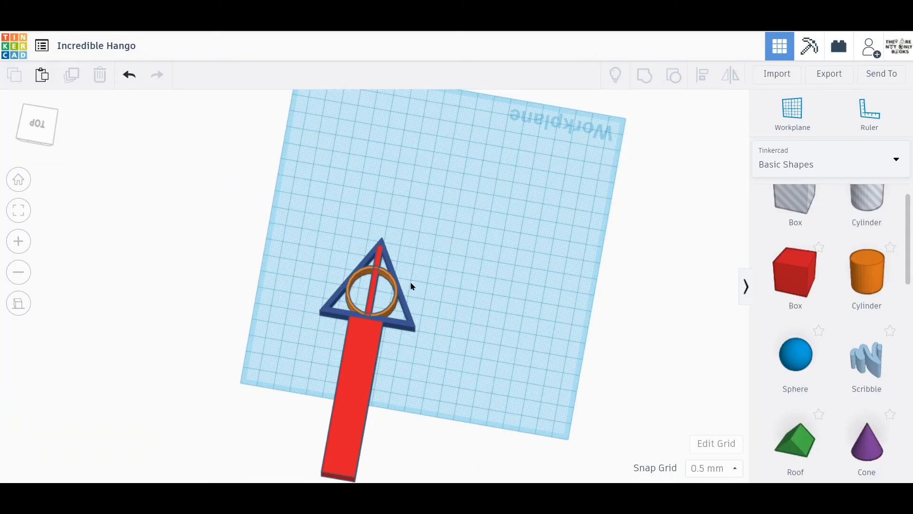